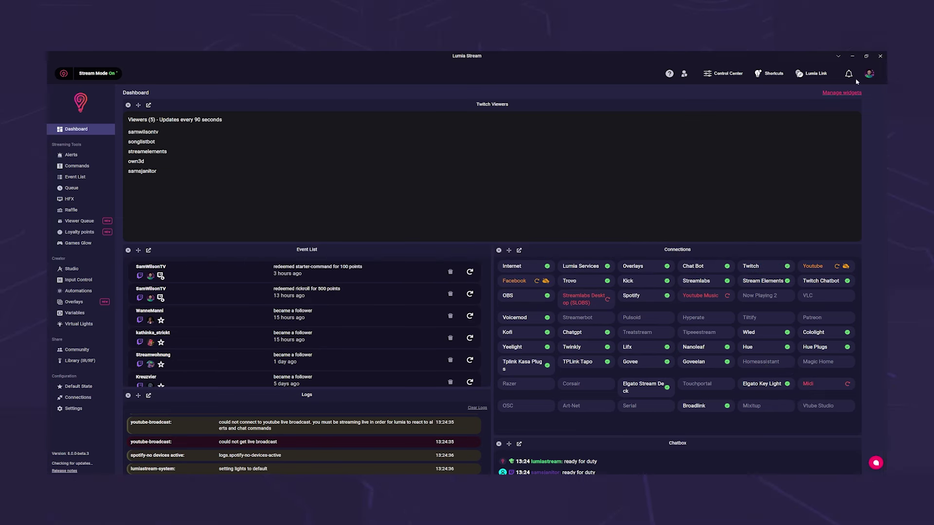
Go to Settings > Mod Tool from the profile menu's Manage mods and start adding a new mod.
click(869, 73)
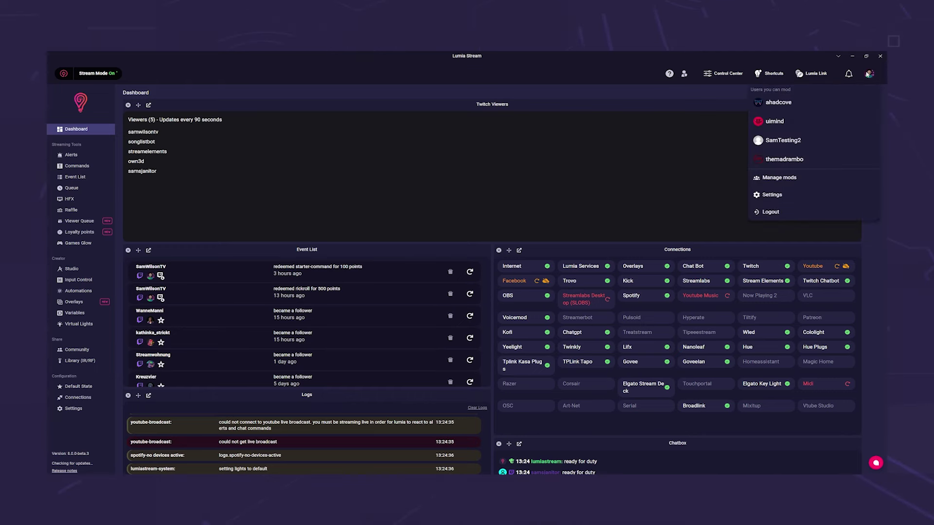
click(791, 180)
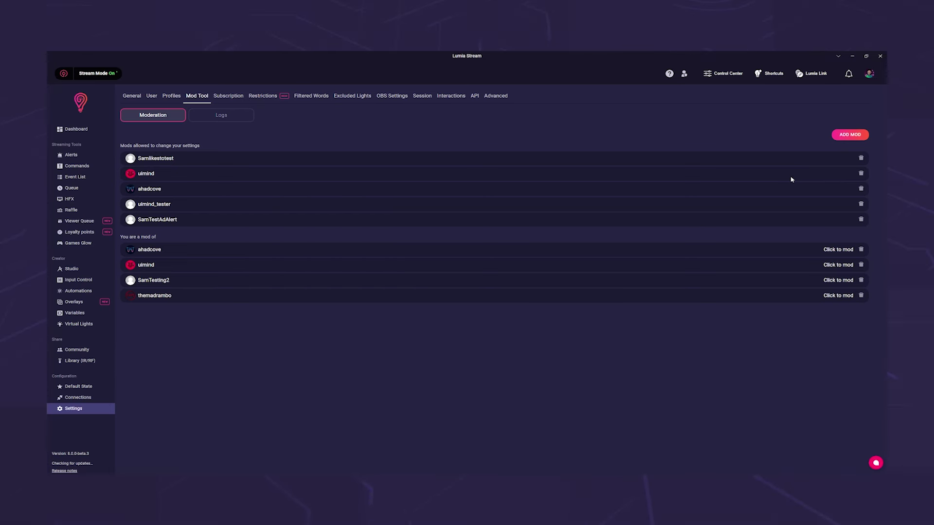
click(846, 136)
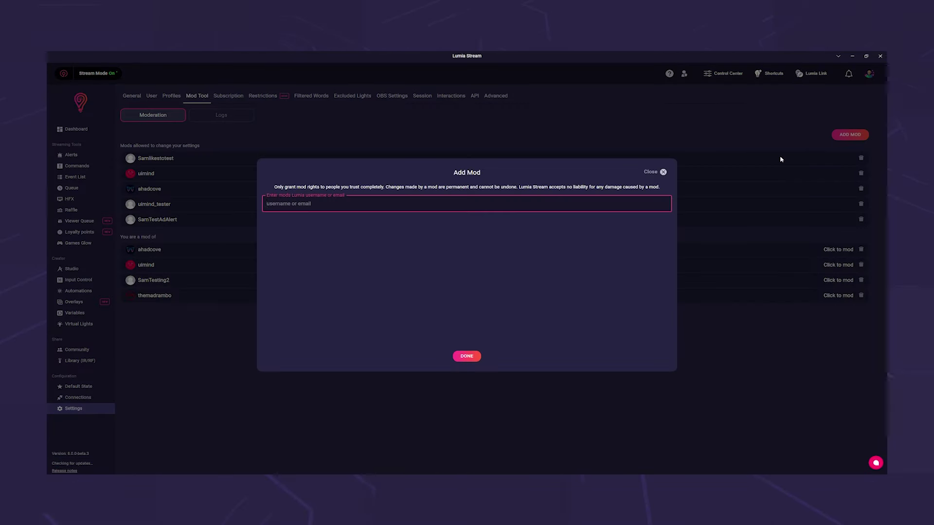
text(MaxMustermann)
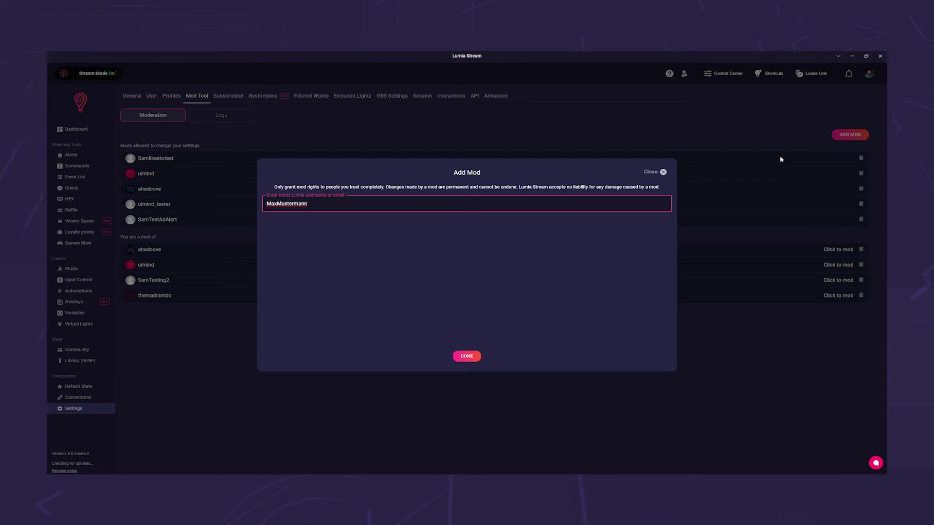
click(663, 171)
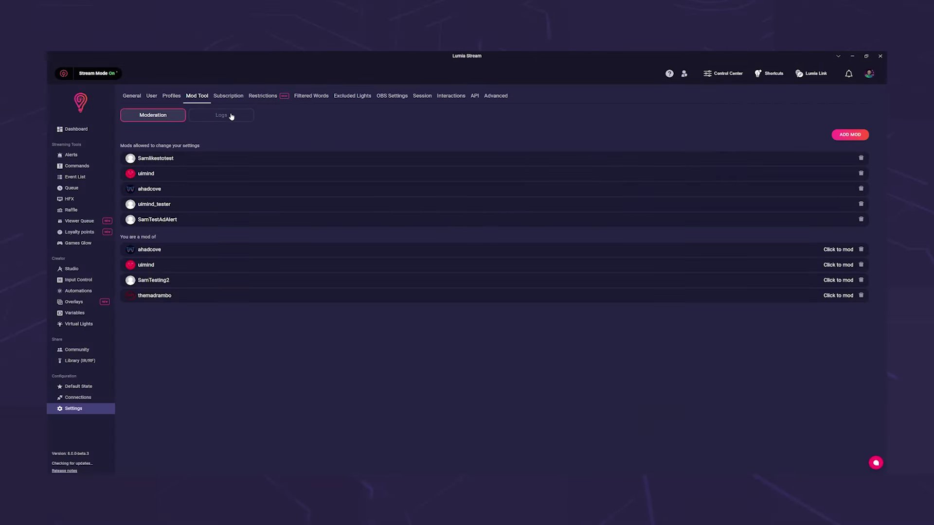
click(231, 117)
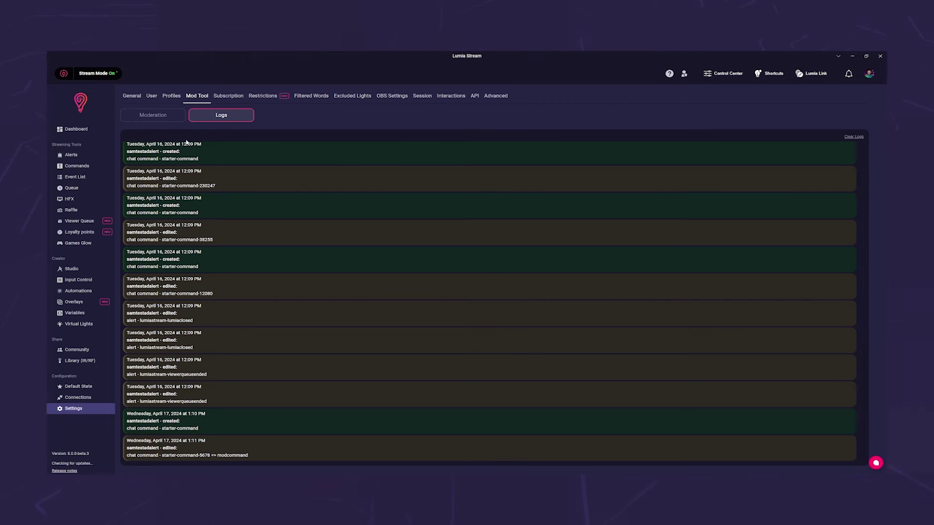
Return to the dashboard and bring up the account menu listing channels you can mod.
click(93, 130)
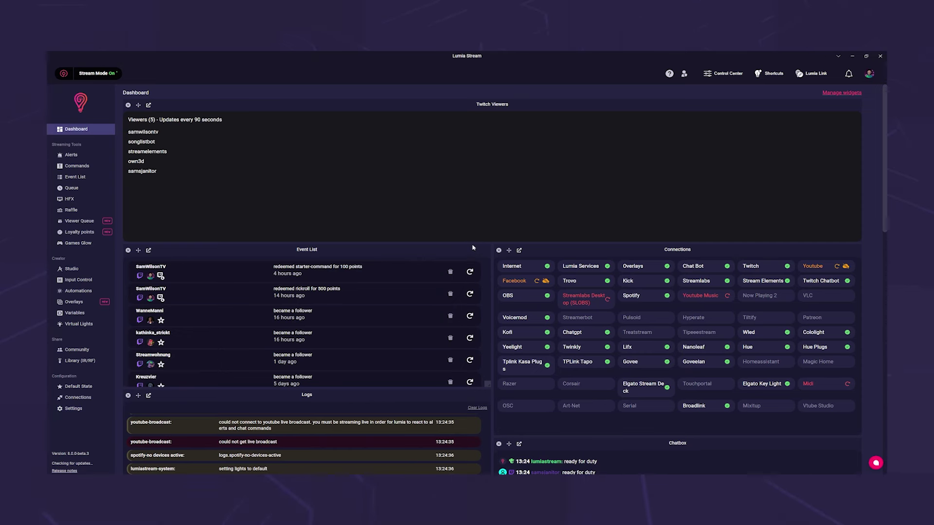
click(868, 75)
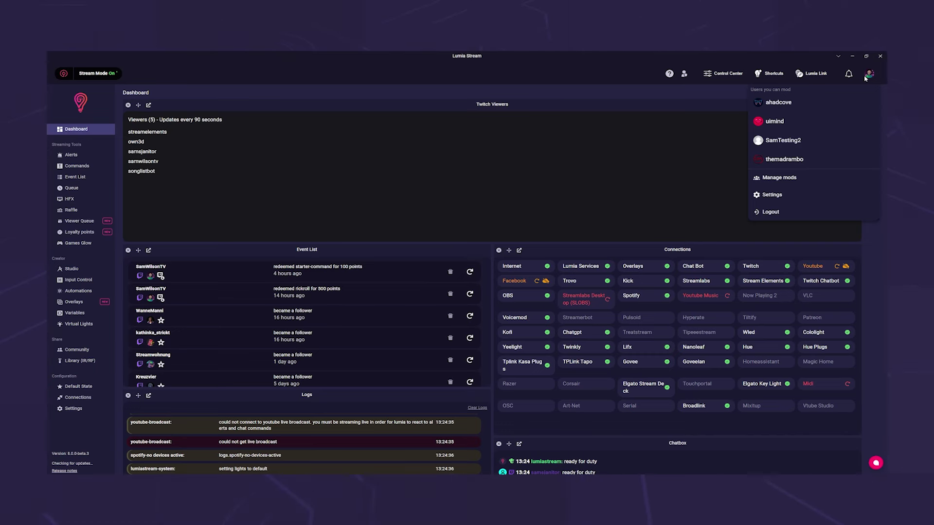
Start modding the other streamer's setup and dismiss the connections-not-started notice.
click(788, 122)
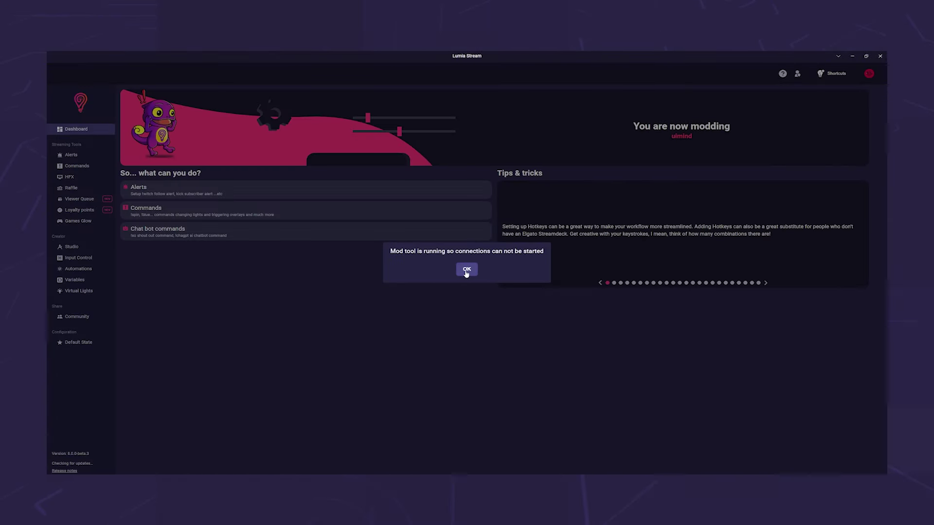
click(466, 271)
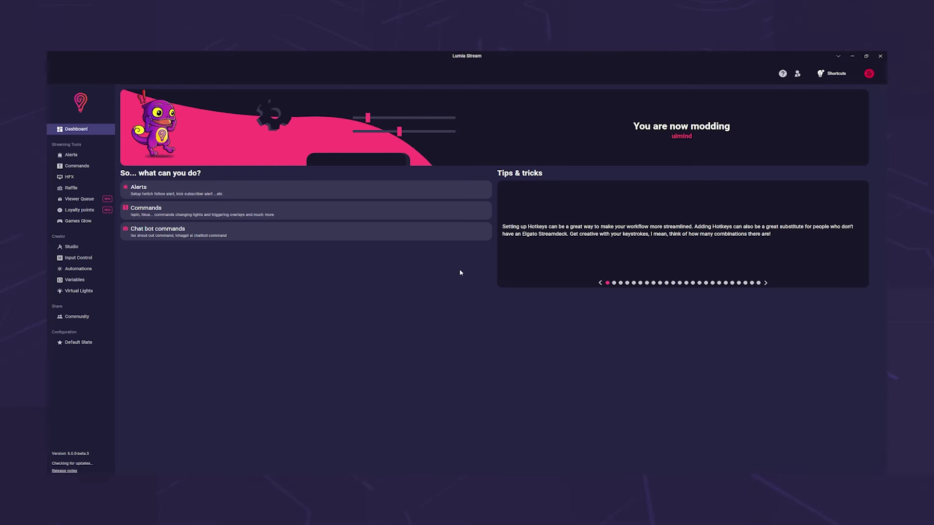
Go to the modded channel's Alerts page, showing the Lumia Opened alert settings.
click(71, 155)
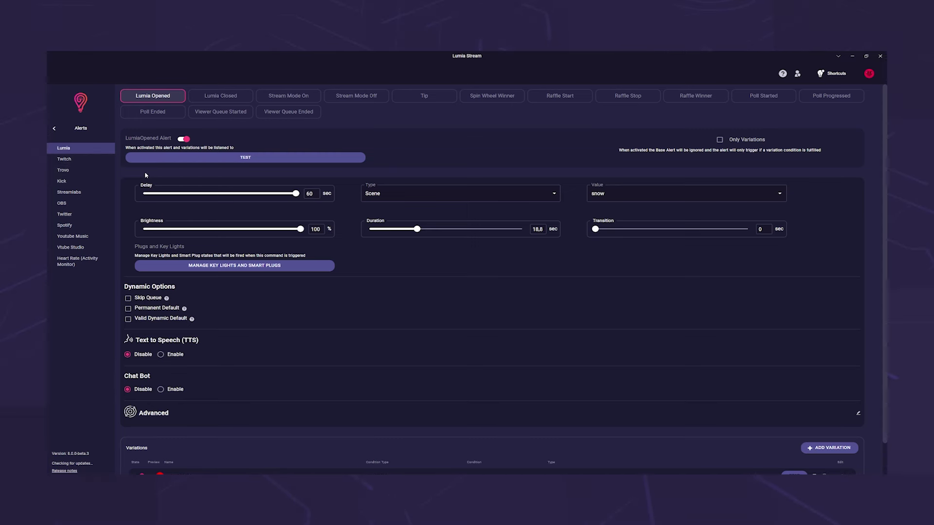
Switch off the Twitch Follower Alert toggle, dismiss the save notice, and return to the dashboard.
click(90, 160)
click(425, 96)
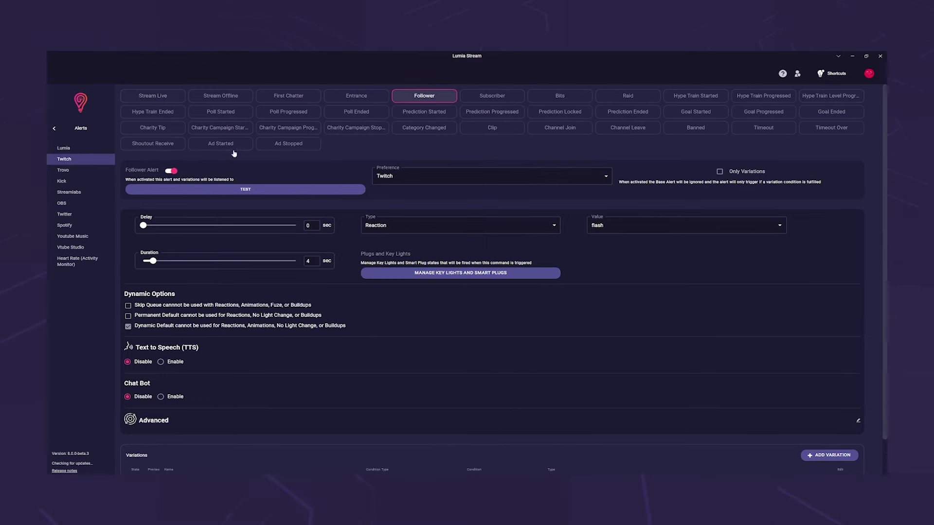
click(171, 171)
click(577, 463)
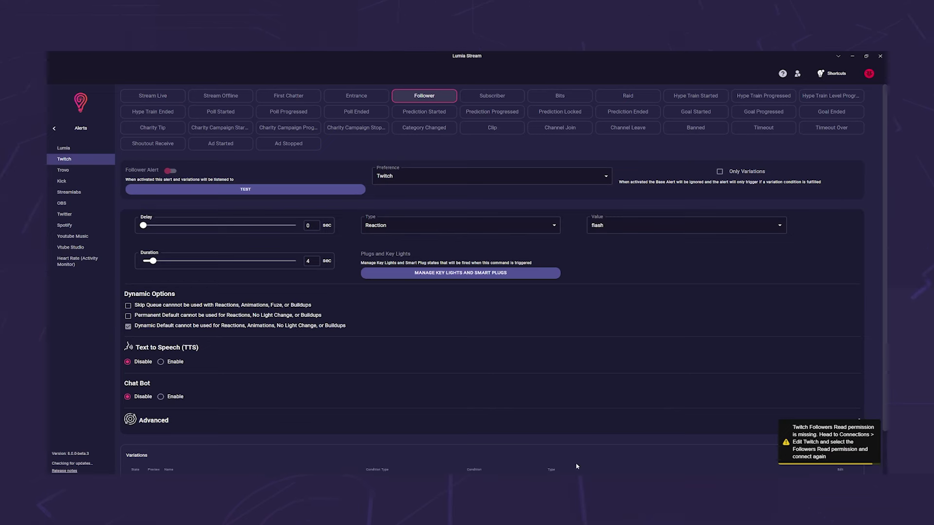
click(54, 129)
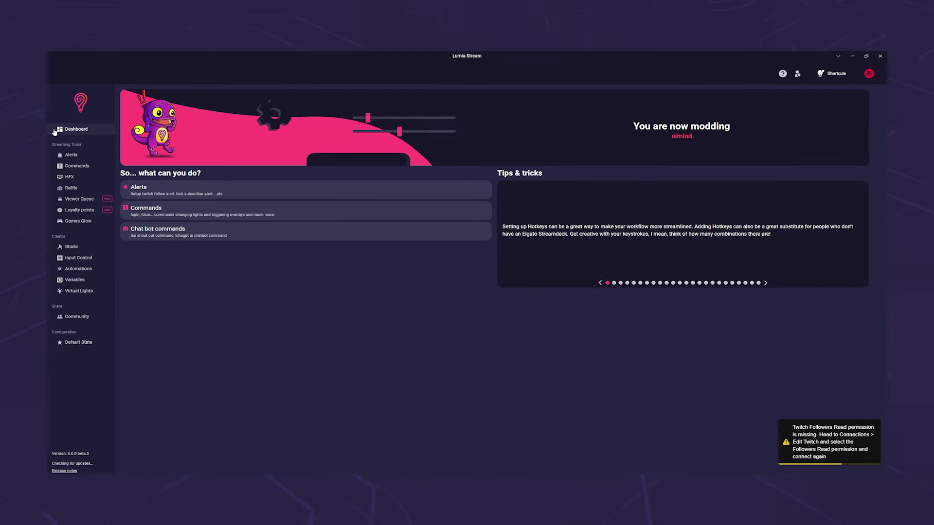
click(77, 166)
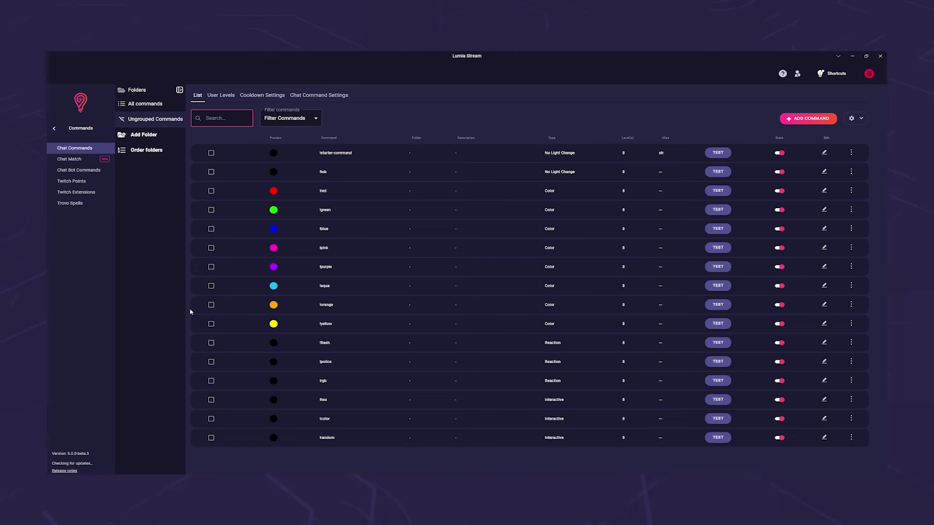
click(56, 129)
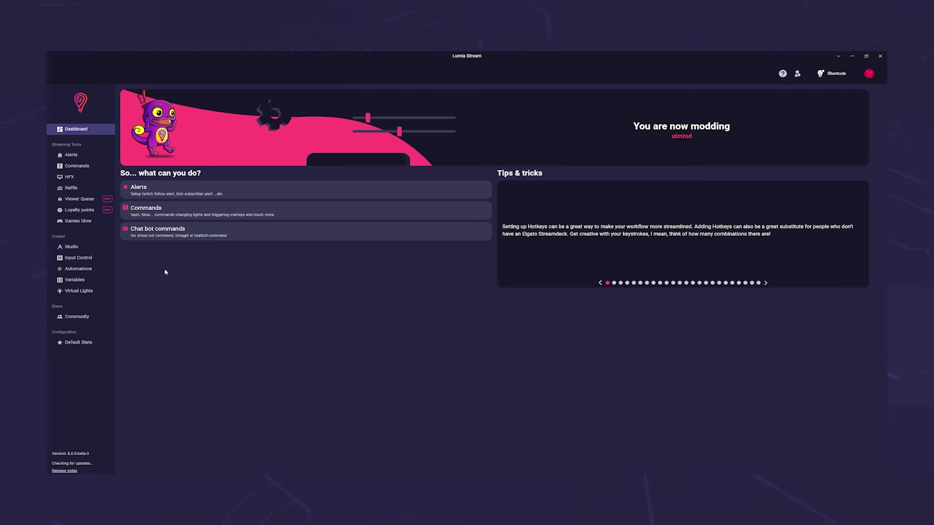
End the running Viewer Queue, confirming with Yes, then go back to the dashboard.
click(93, 200)
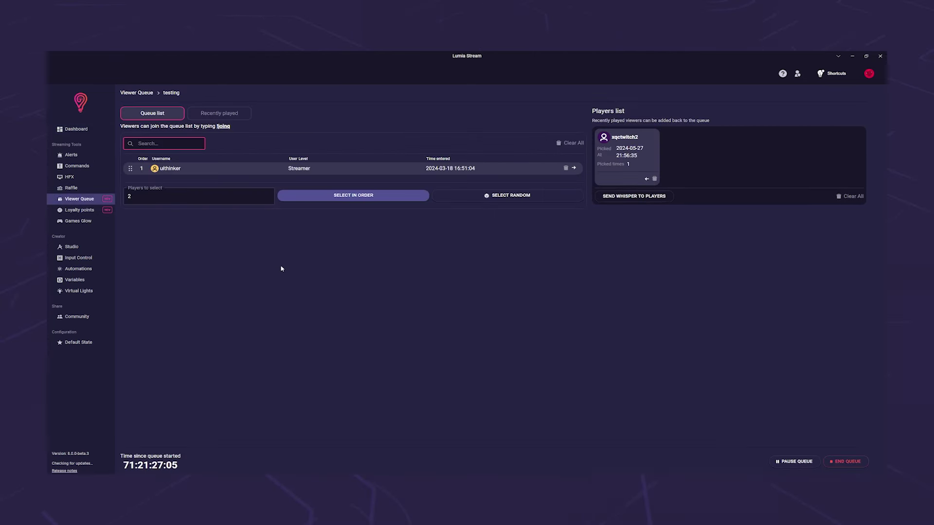
click(838, 463)
click(484, 294)
click(76, 129)
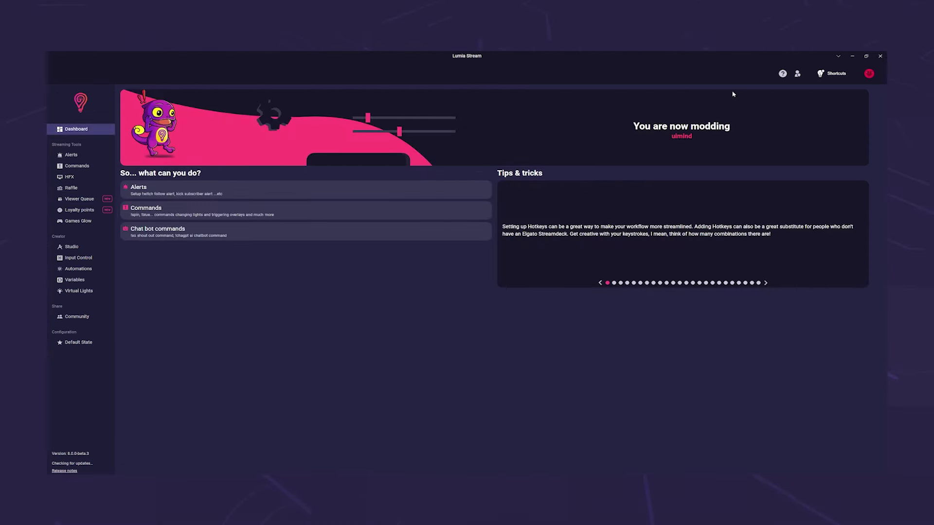
Show the Shortcuts test panel with global, command, chat-bot and points tests.
click(835, 74)
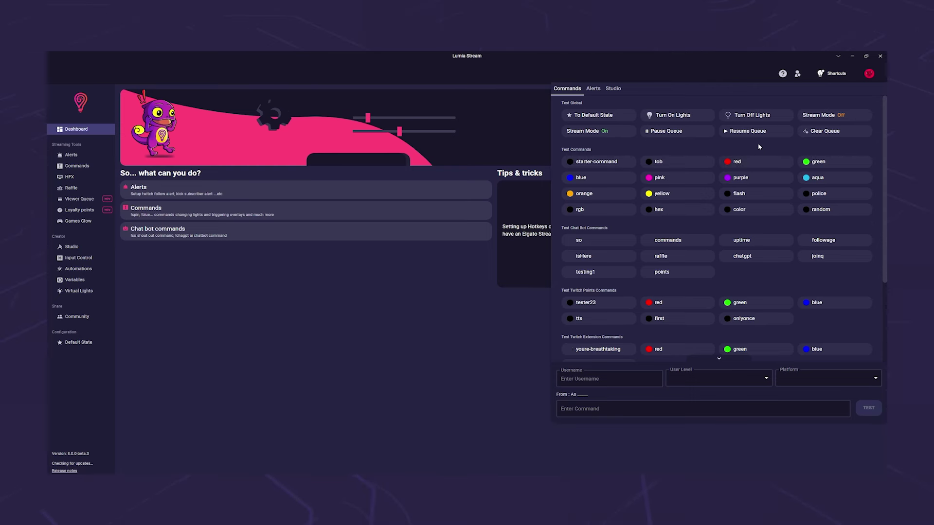
Show the Modtool sidebar's Logs tab recording the twitch-follower alert edit.
click(798, 74)
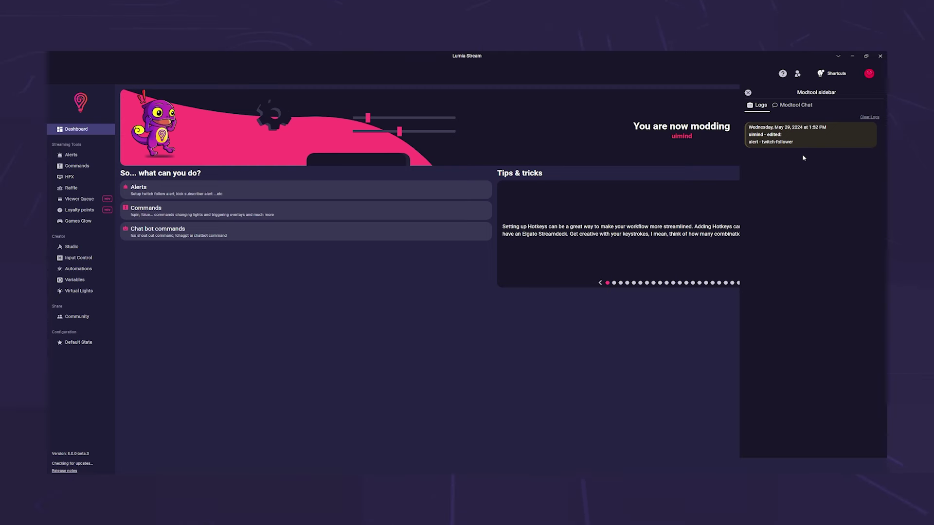
Send 'I need to change your alert. It was boring :-P' in Modtool Chat, then close the sidebar.
click(803, 106)
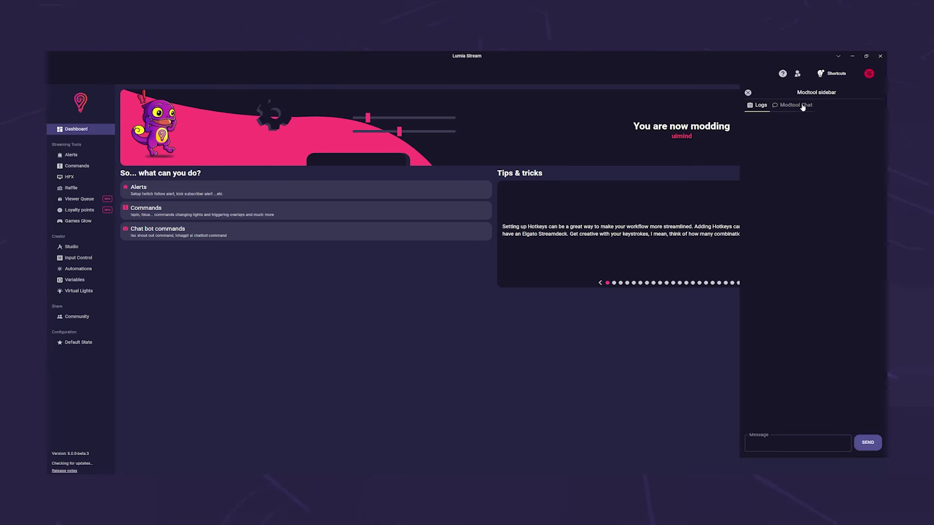
click(785, 442)
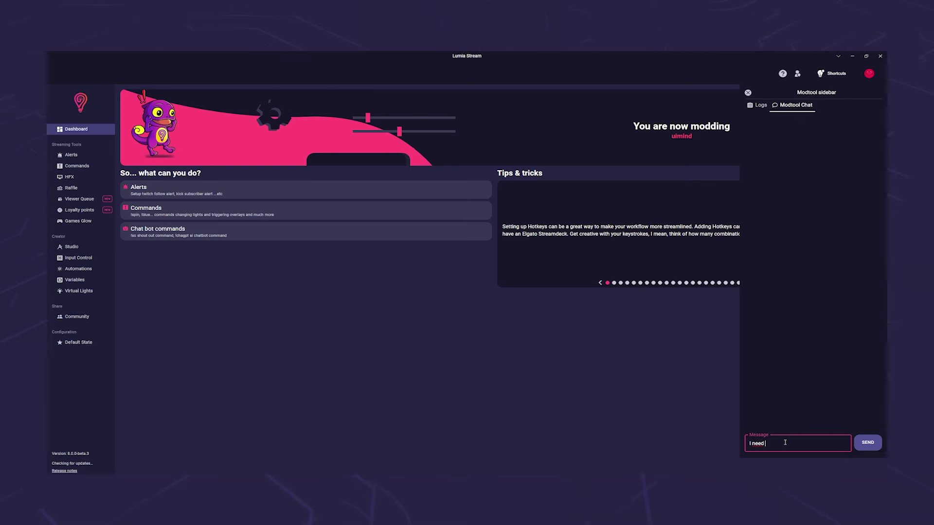
text(I need to change your alert.)
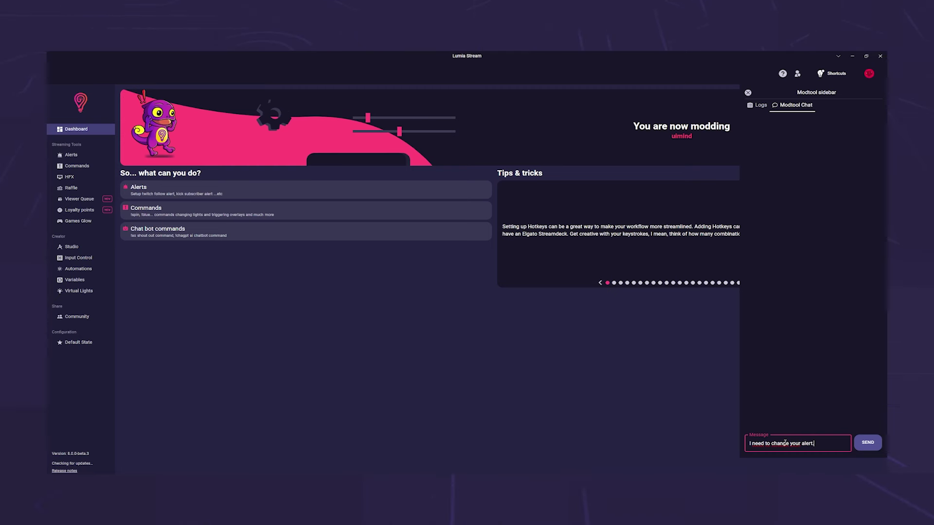
text( It was boring :-P)
key(Return)
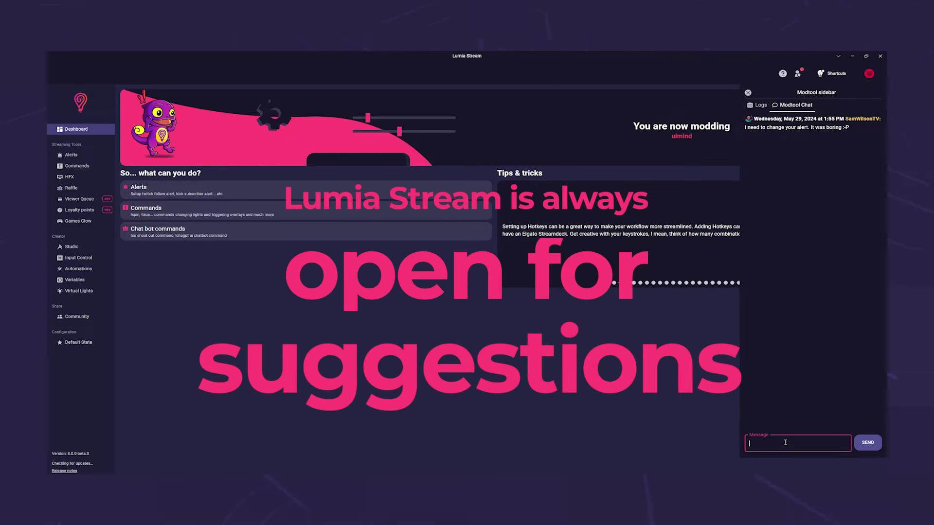
key(Escape)
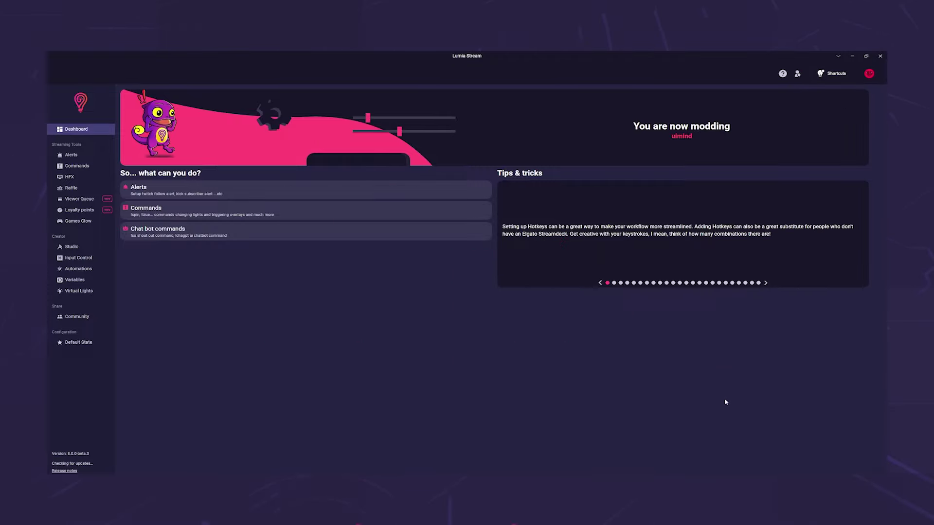